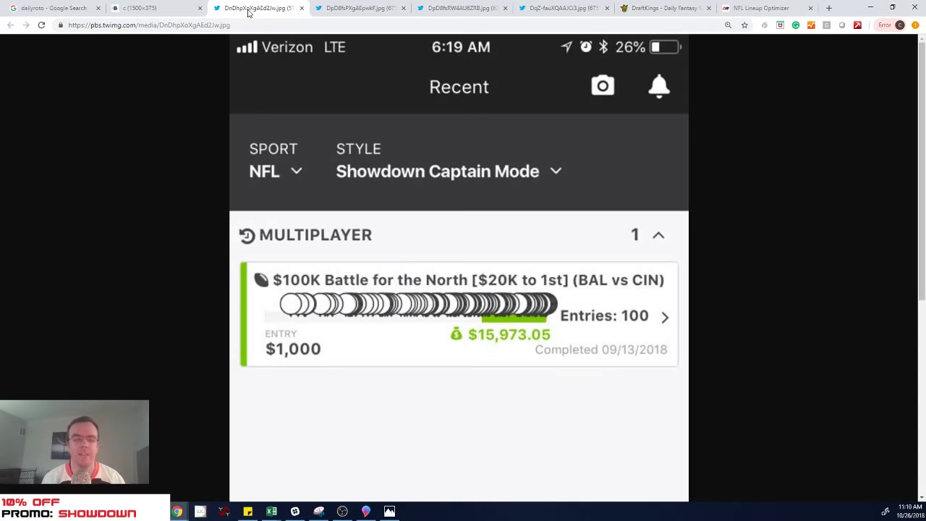
Step: Review the contest result screenshots for WAS vs NO and MIA vs HOU, including the full first-place Captain Mode lineup
left_click(328, 8)
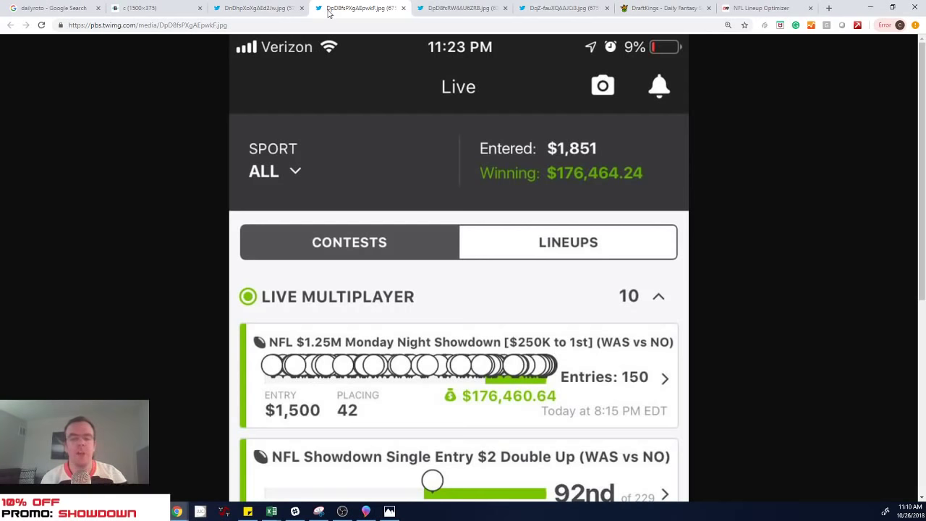
left_click(440, 9)
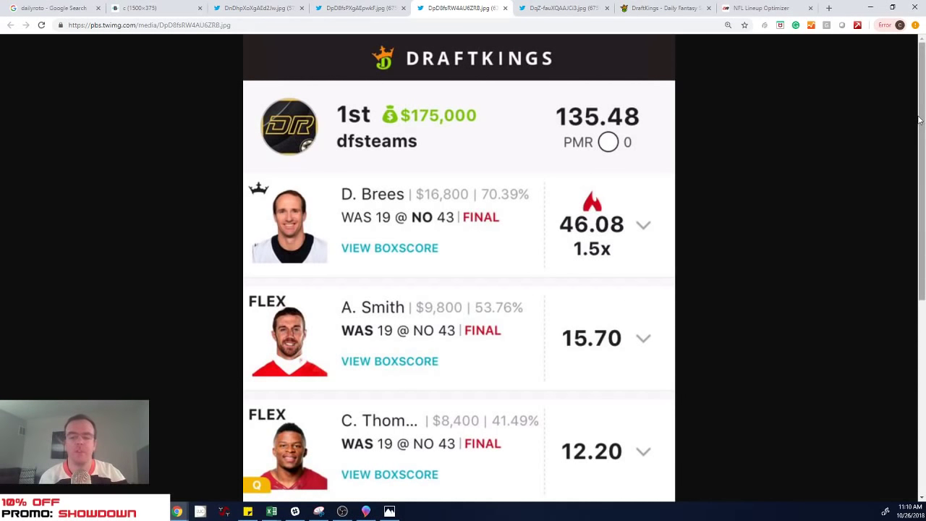
left_click_drag(919, 119, 918, 143)
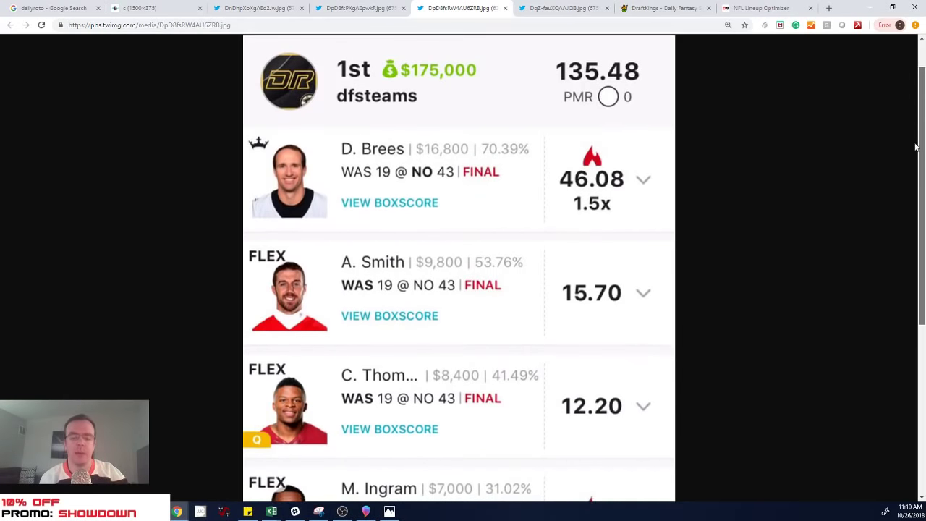
left_click_drag(917, 143, 913, 303)
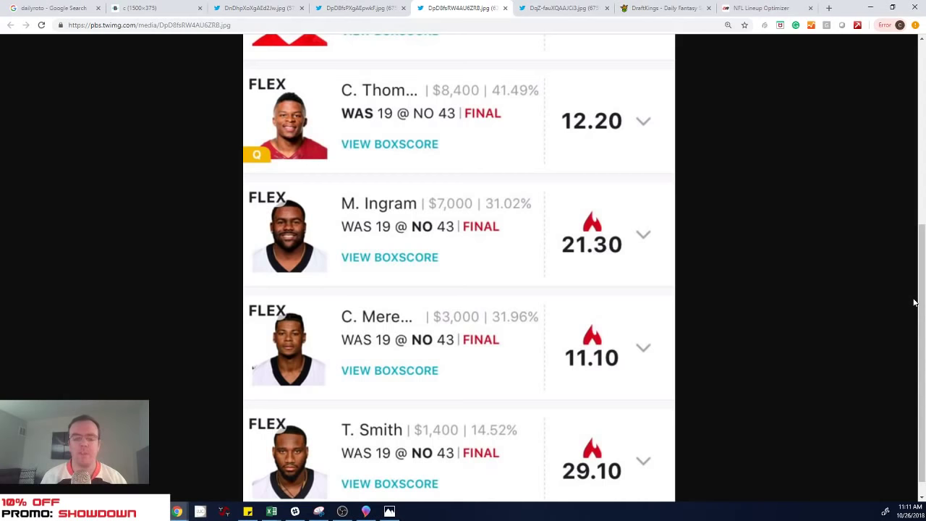
left_click(537, 9)
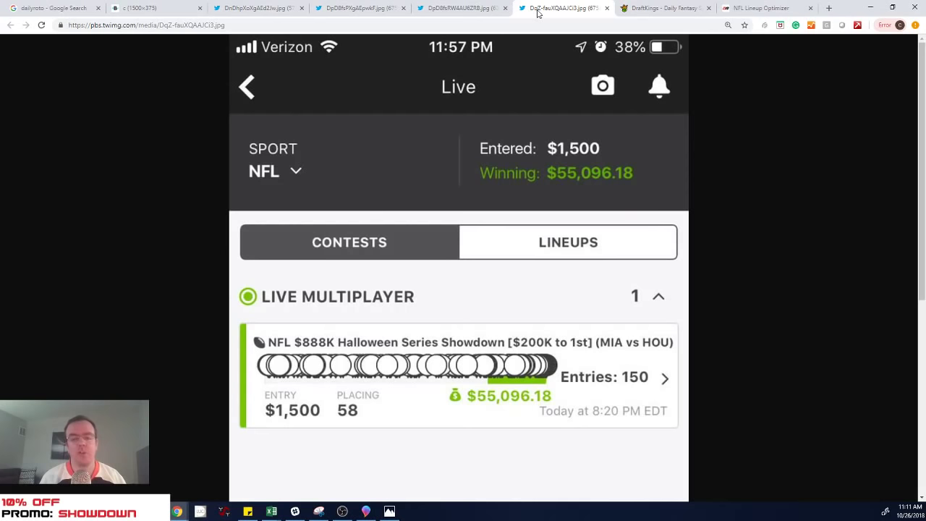
Step: Open the DraftKings GameCenter page for the MIA vs HOU Showdown and examine the winning lineup and the first-ranked entries
left_click(644, 9)
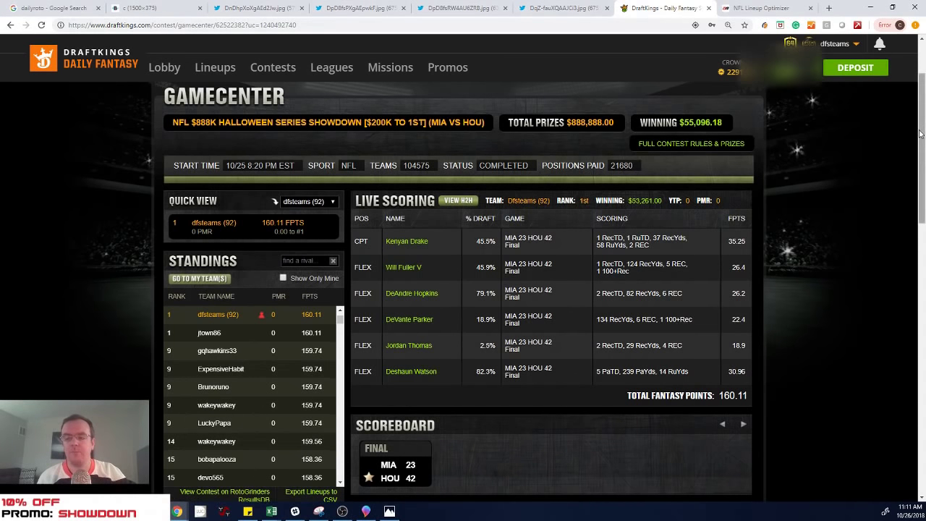
scroll(919, 158, "down", 1)
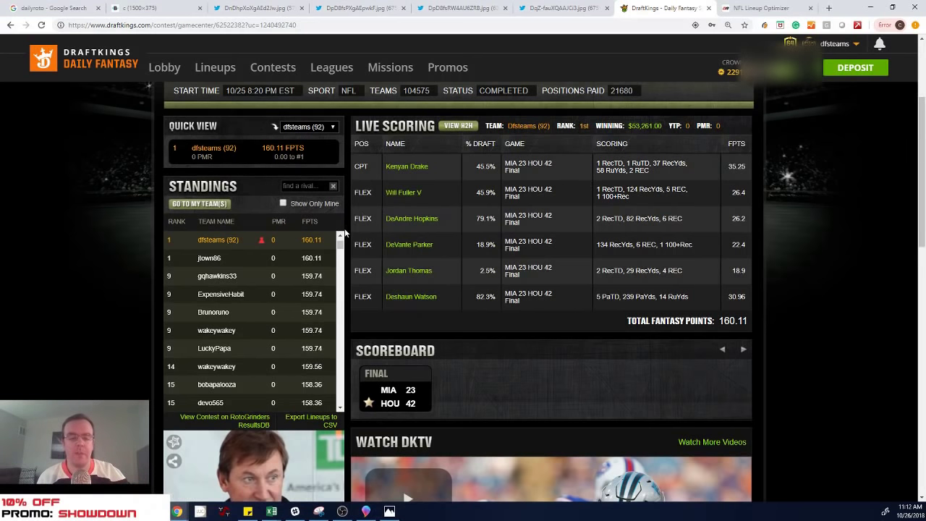
scroll(341, 236, "up", 6)
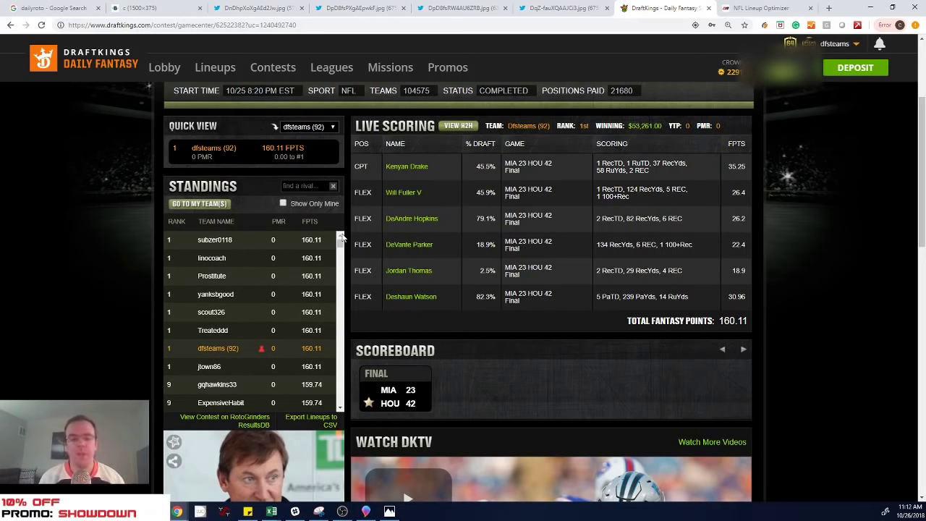
Step: Switch to the DailyRoto NFL Lineup Optimizer, check the available slates and show only the quarterbacks of MIA vs HOU
left_click(733, 13)
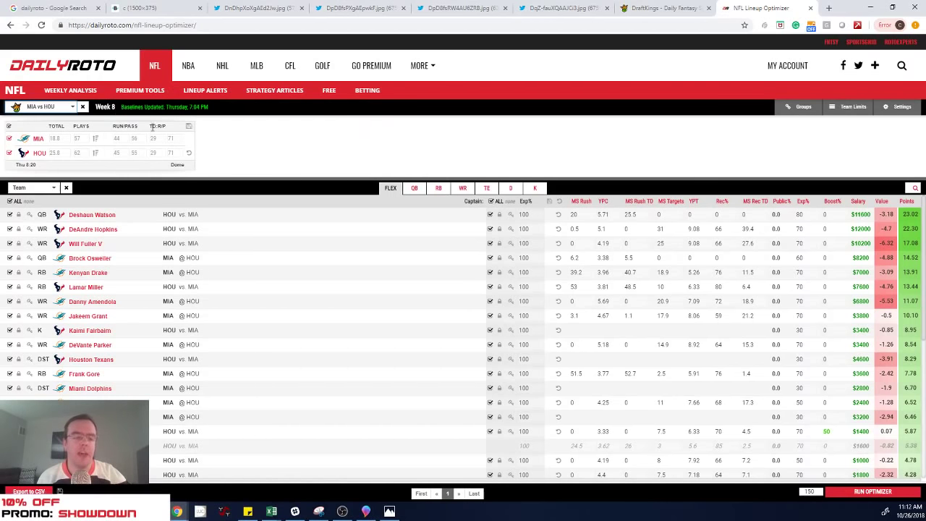
left_click(34, 109)
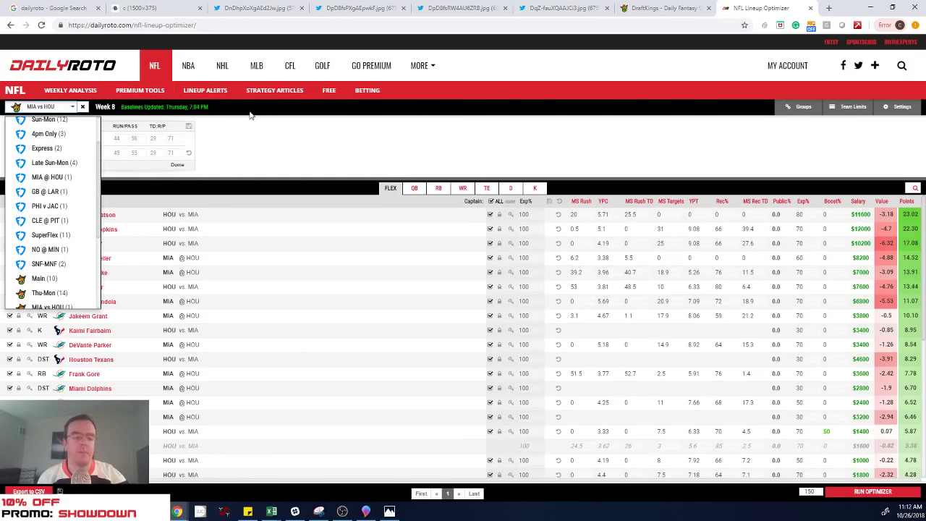
left_click(281, 136)
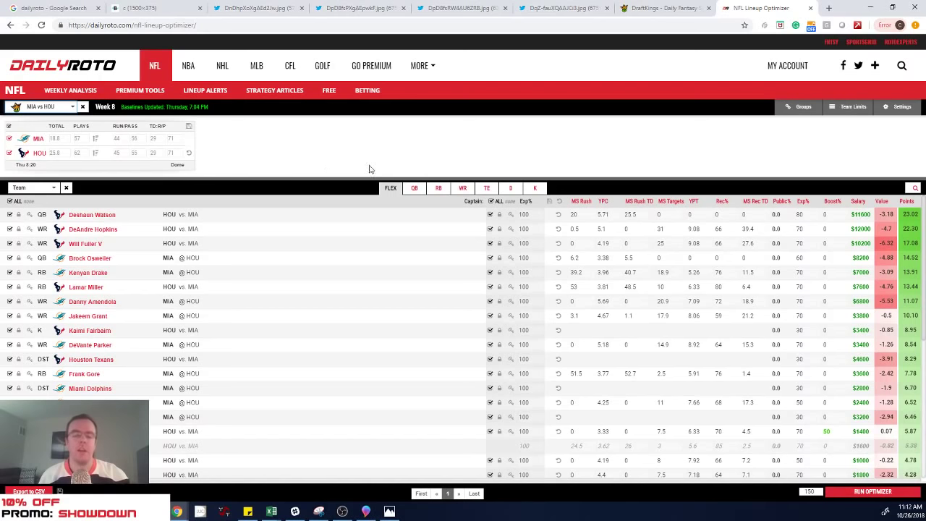
left_click(415, 189)
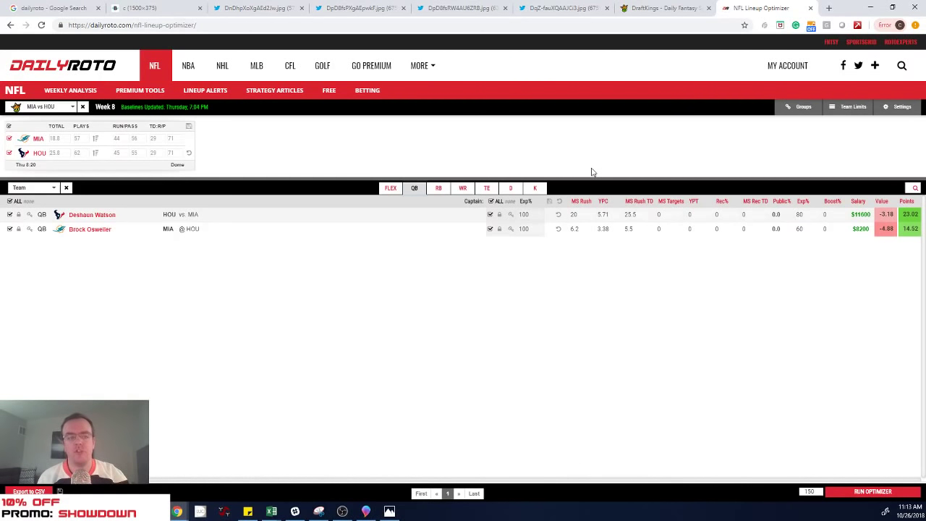
Step: Open the optimizer's player groups and inspect the Deshaun Watson and Will Fuller V Captain key rules
left_click(796, 109)
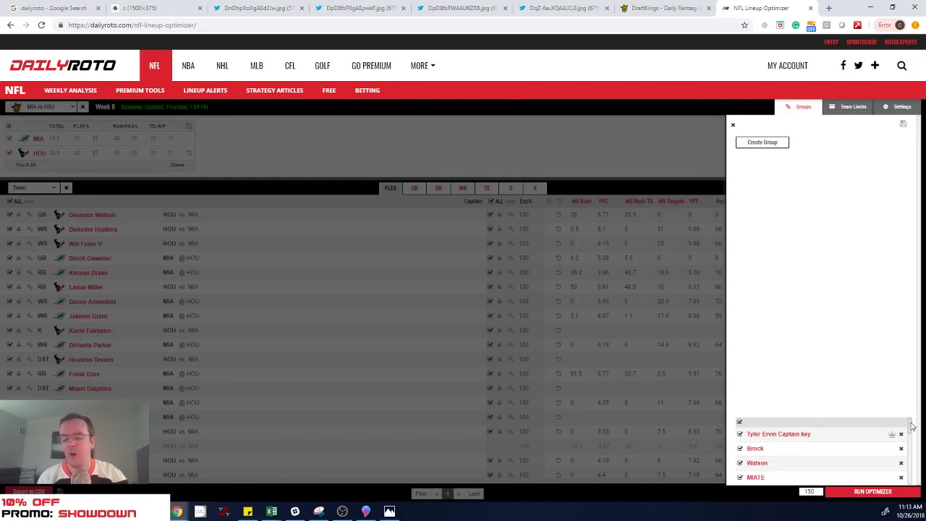
scroll(911, 435, "down", 1)
left_click_drag(912, 434, 913, 481)
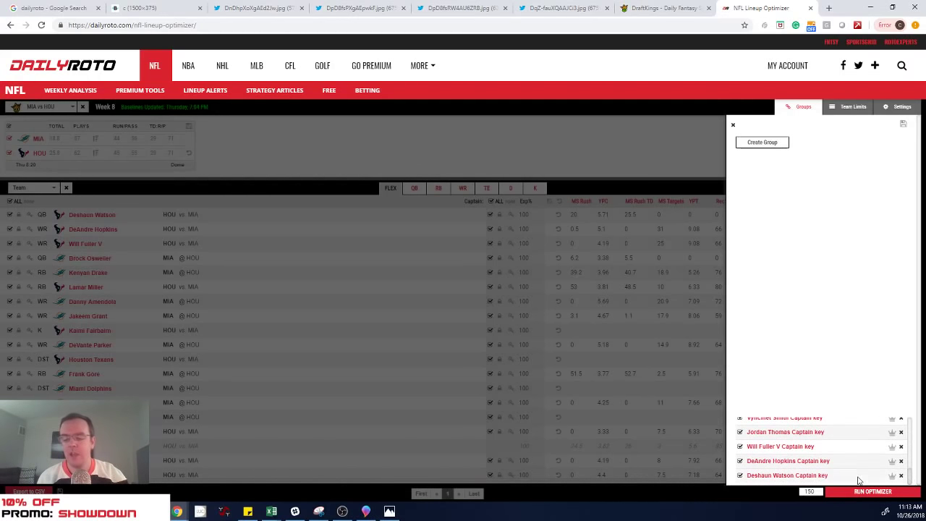
left_click(803, 477)
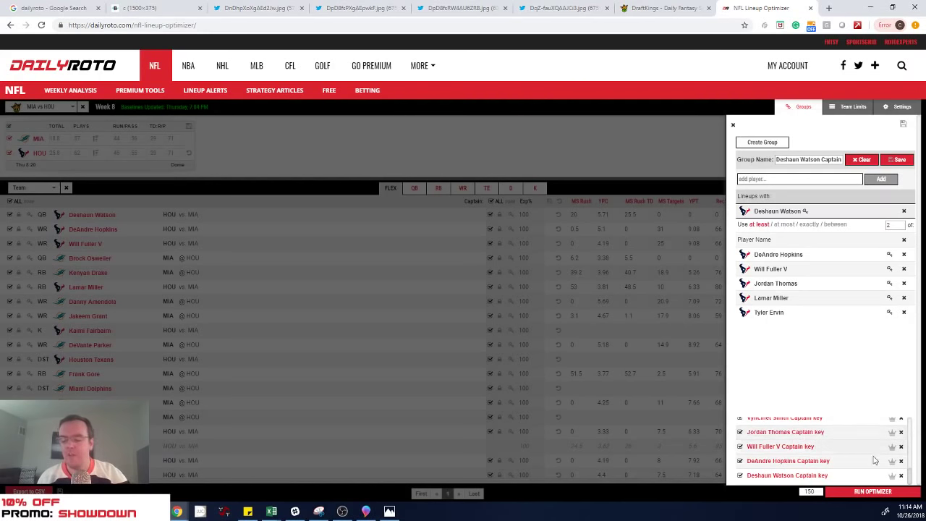
left_click(778, 447)
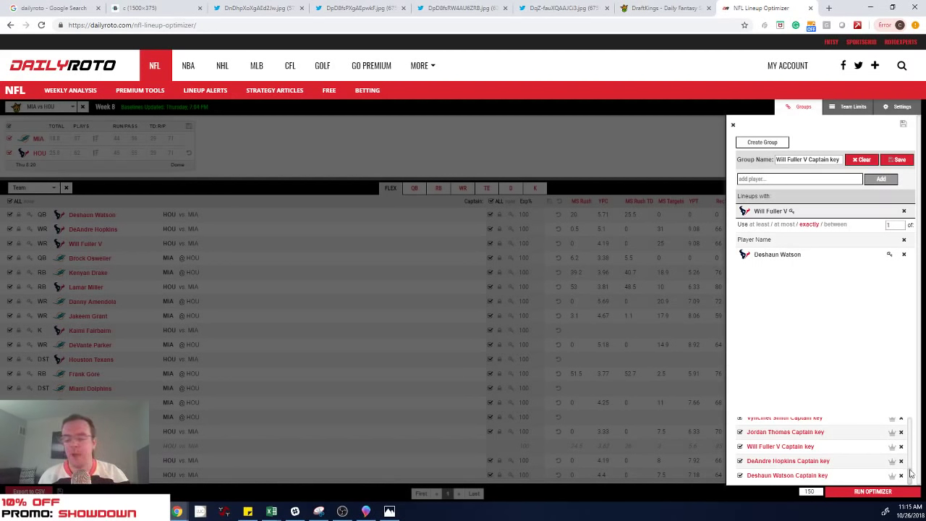
Step: Look through the saved groups and inspect the MIARB and HOURB running back rules
left_click_drag(909, 475, 909, 463)
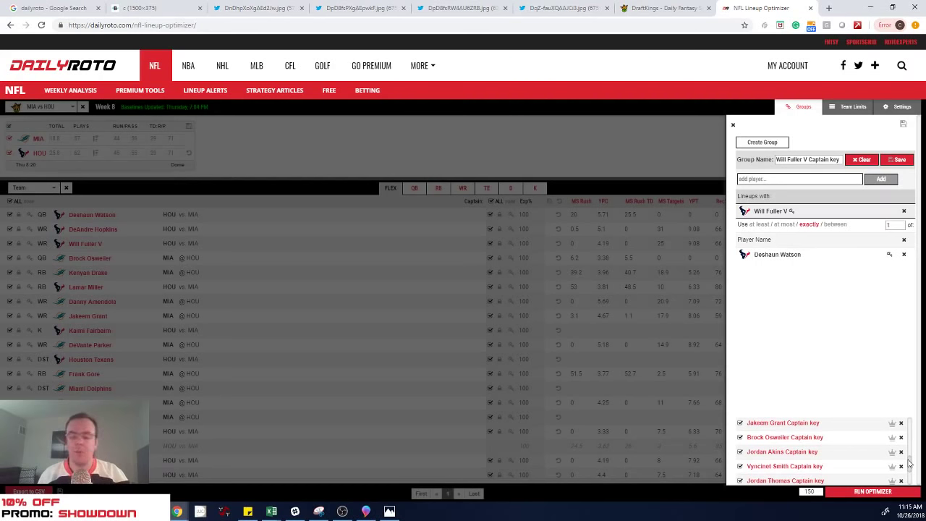
scroll(906, 458, "up", 2)
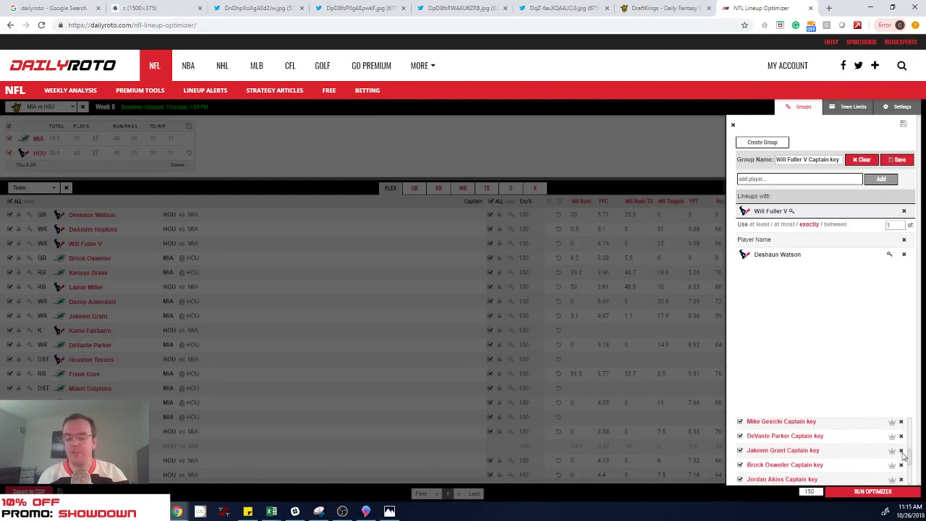
scroll(902, 456, "down", 5)
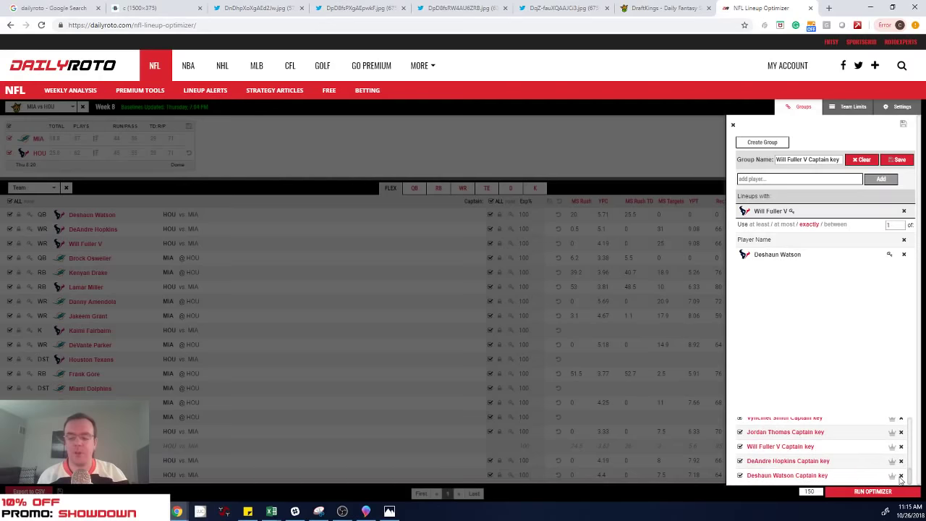
scroll(901, 479, "up", 5)
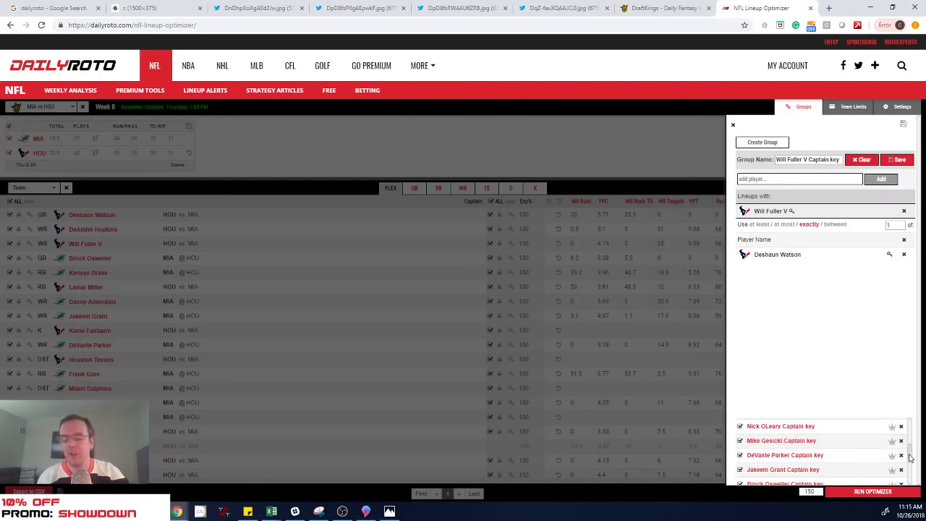
scroll(909, 457, "up", 1)
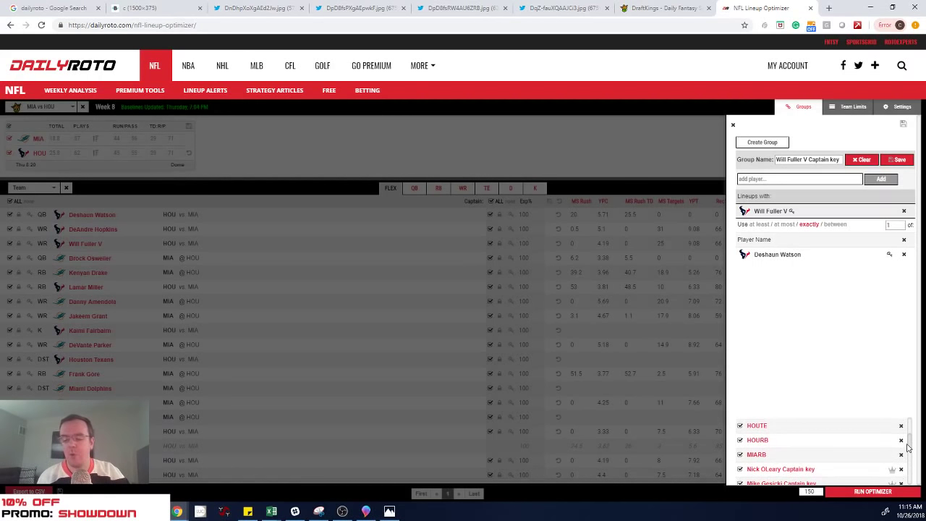
left_click(756, 456)
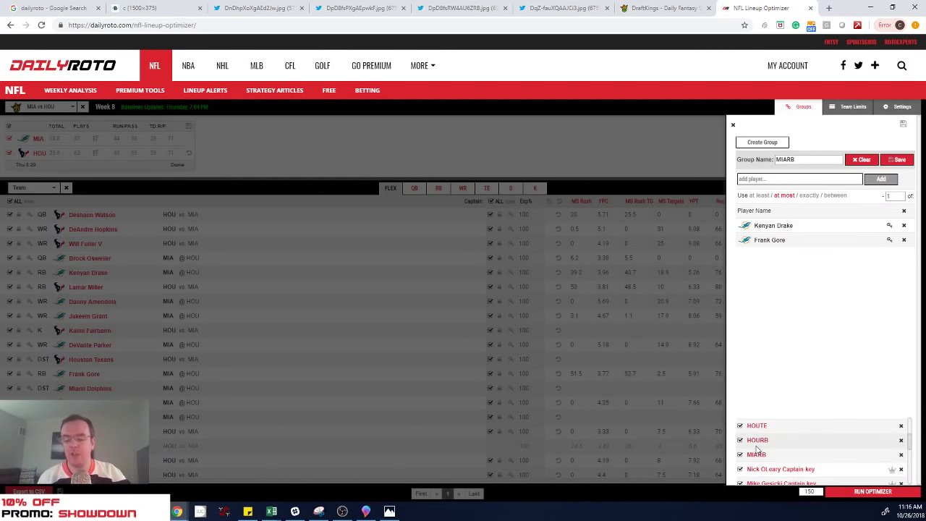
left_click(756, 440)
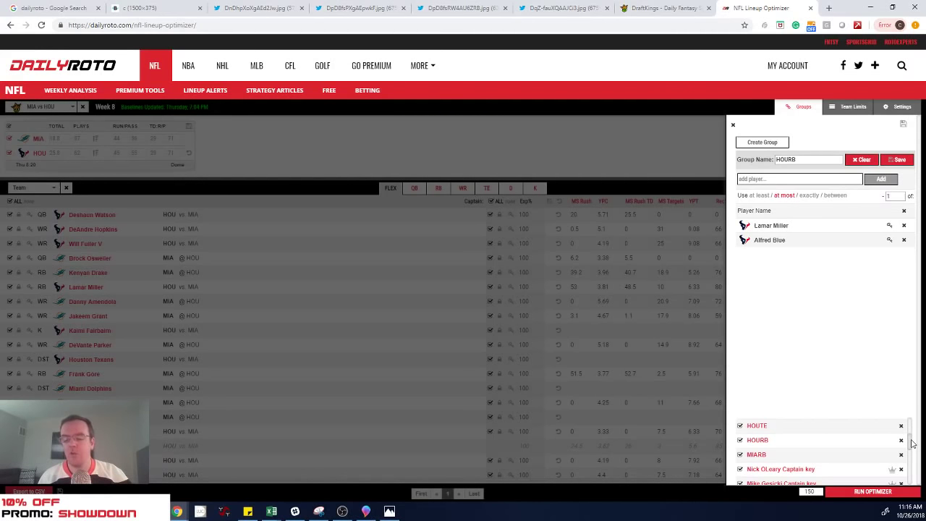
Step: Inspect the MIATE tight end group and return to the start of the saved groups
scroll(910, 440, "up", 1)
scroll(910, 440, "up", 2)
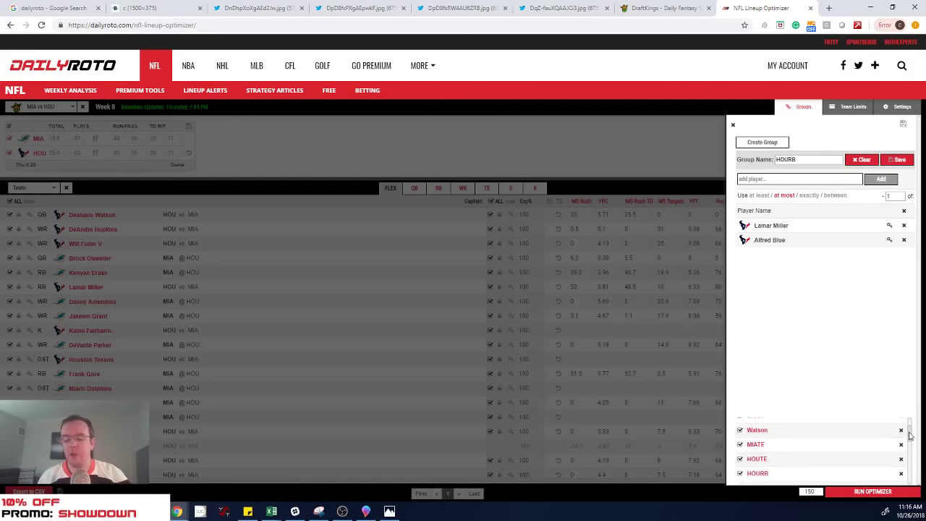
left_click(761, 446)
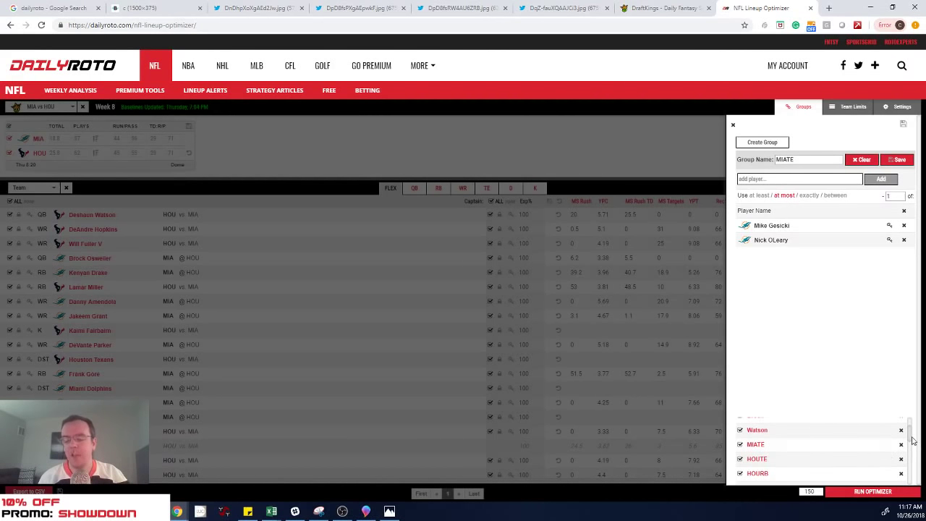
left_click_drag(910, 435, 911, 427)
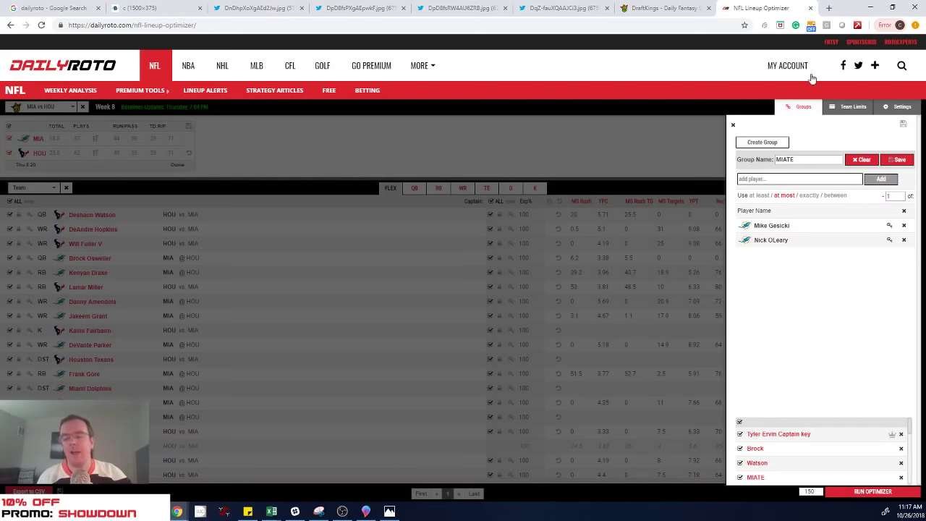
Step: Examine the optimizer's exposure, stacking and run settings, comparing them with the MIA vs HOU contest result screenshot
left_click(896, 106)
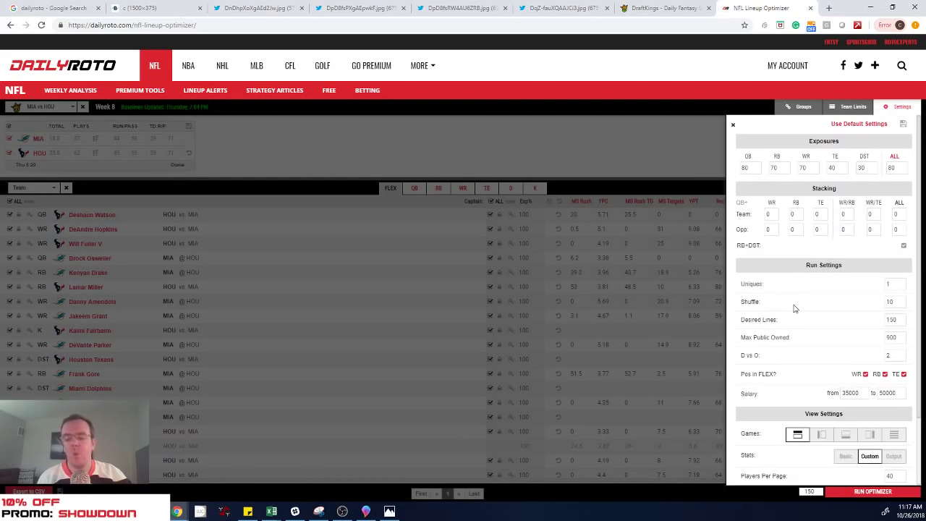
mouse_move(750, 303)
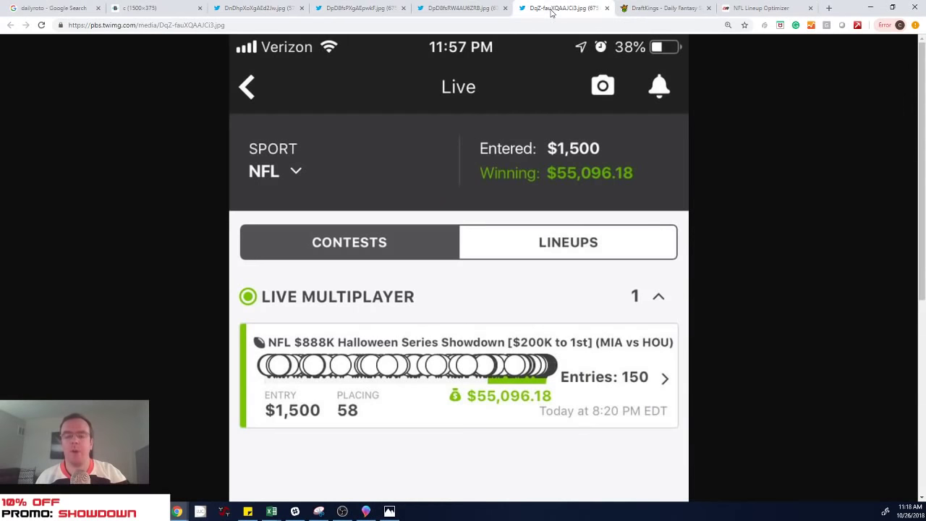
left_click(554, 9)
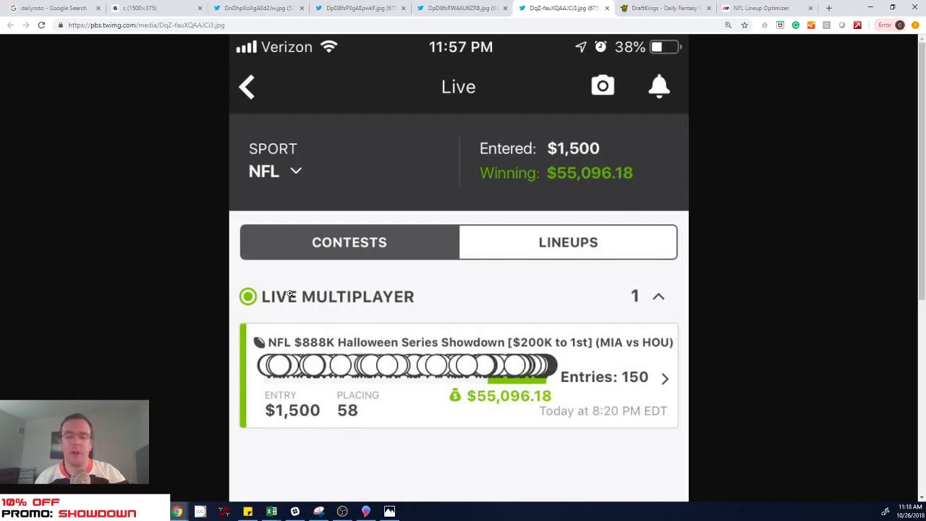
left_click(746, 9)
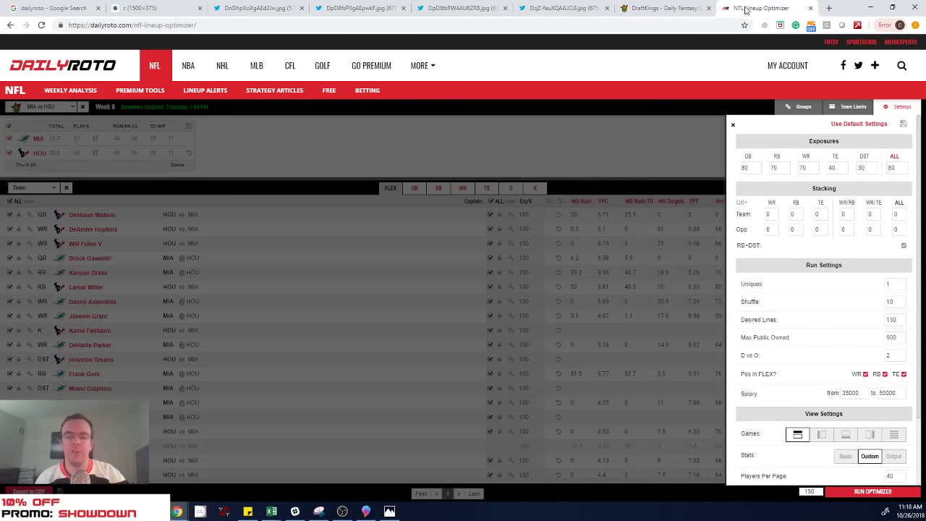